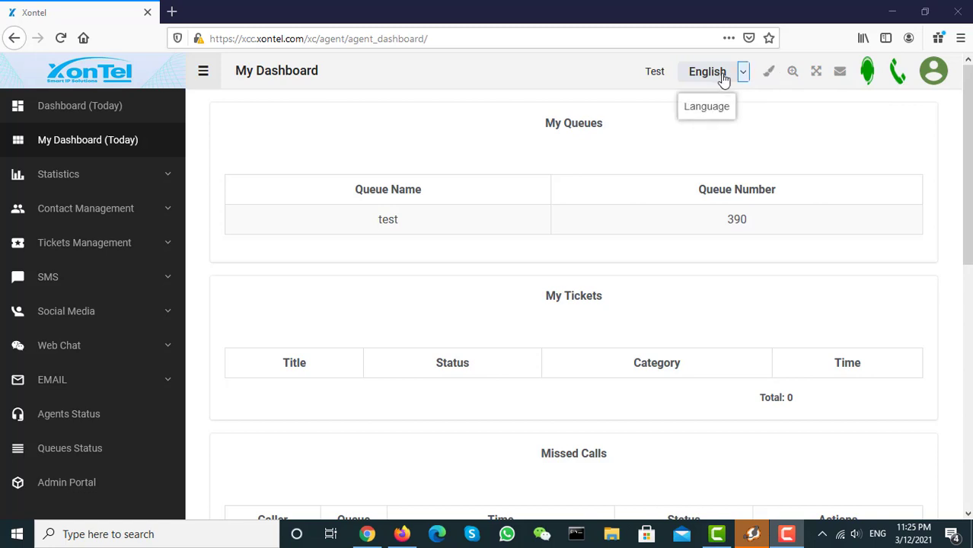
Step: Search the contacts list by the contact's first name, and go back to Dashboard (Today)
left_click(129, 213)
scroll(84, 224, "down", 1)
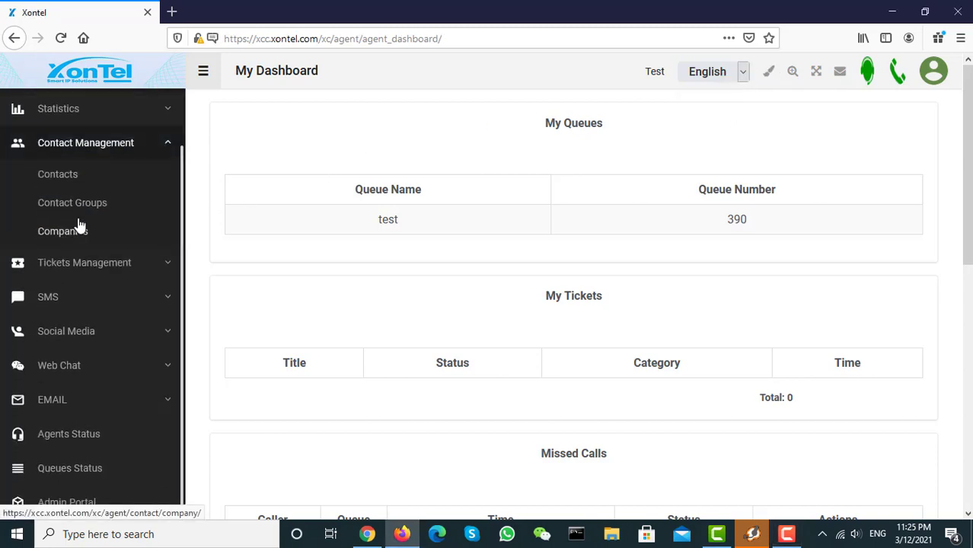
left_click(69, 177)
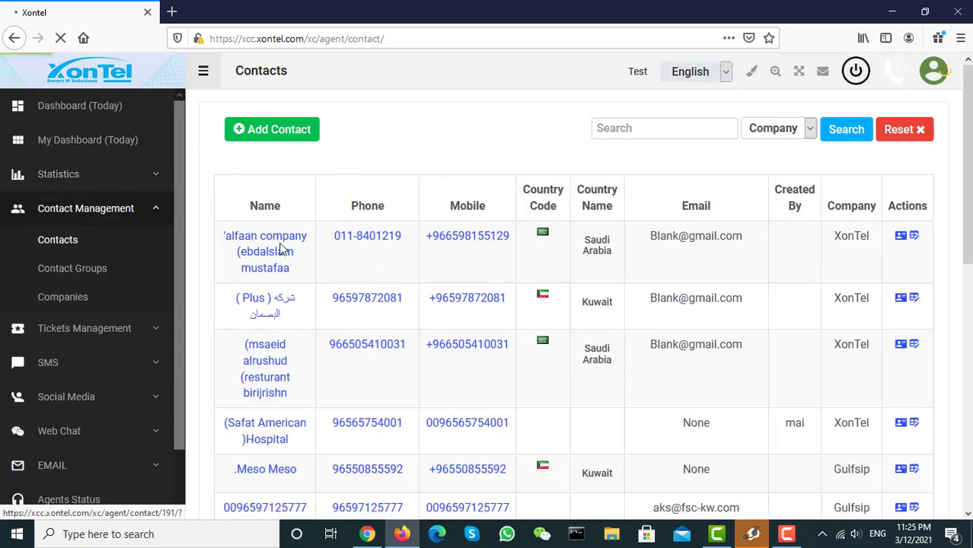
left_click(631, 127)
type("basel")
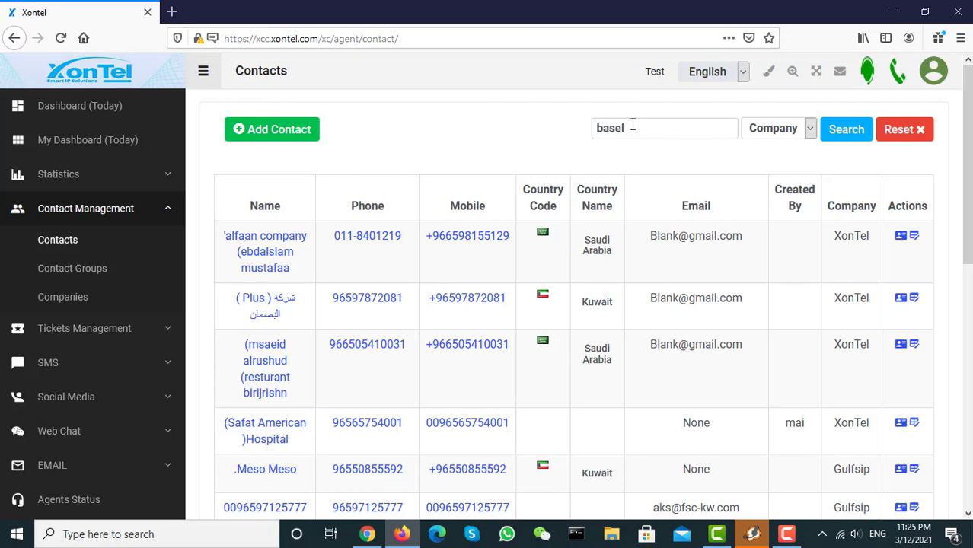
key("Return")
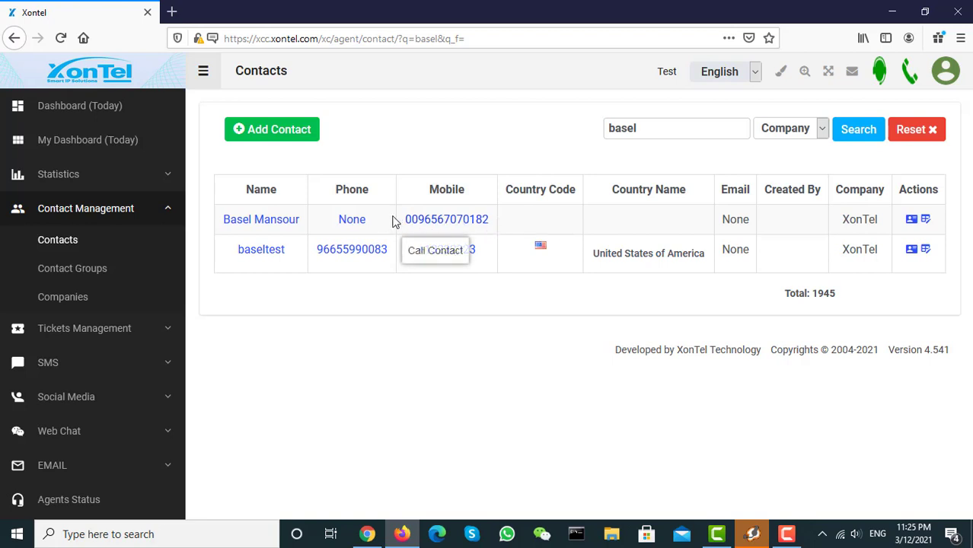
left_click(101, 114)
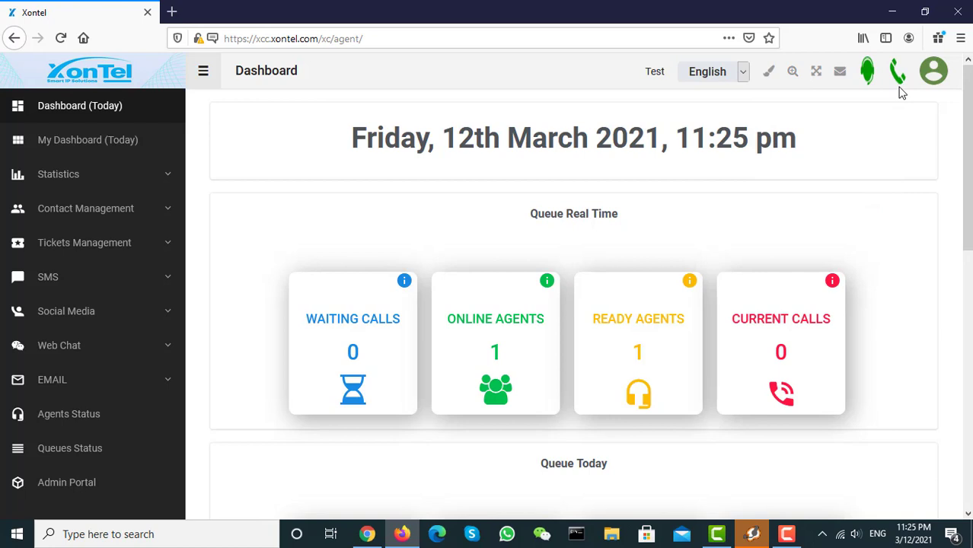
Step: Open a blank form for adding a contact and select the prefilled Mobile entry
left_click(131, 210)
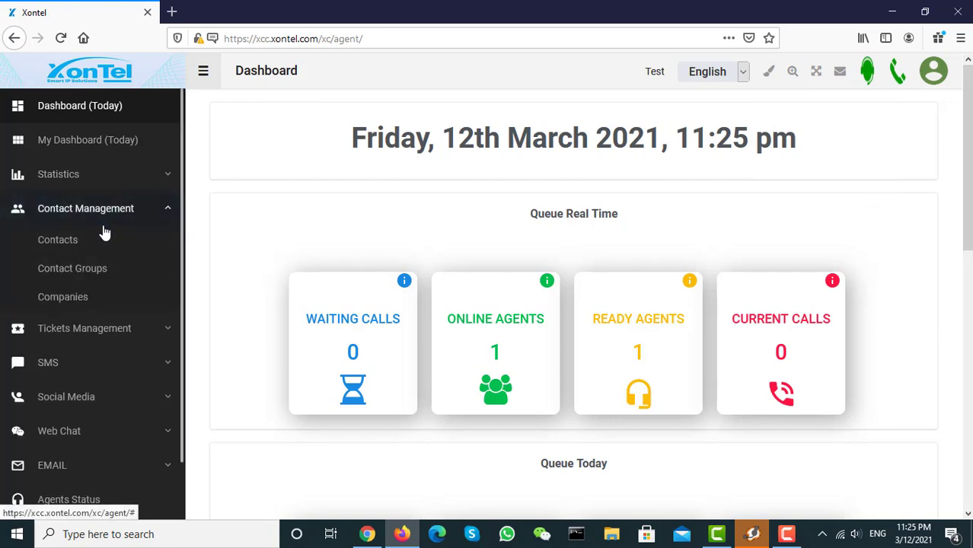
left_click(94, 243)
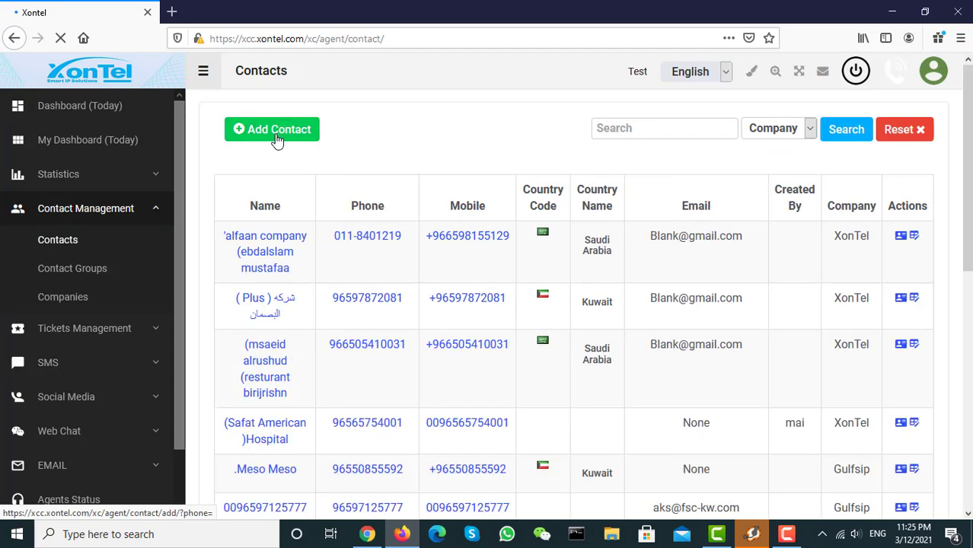
left_click(278, 142)
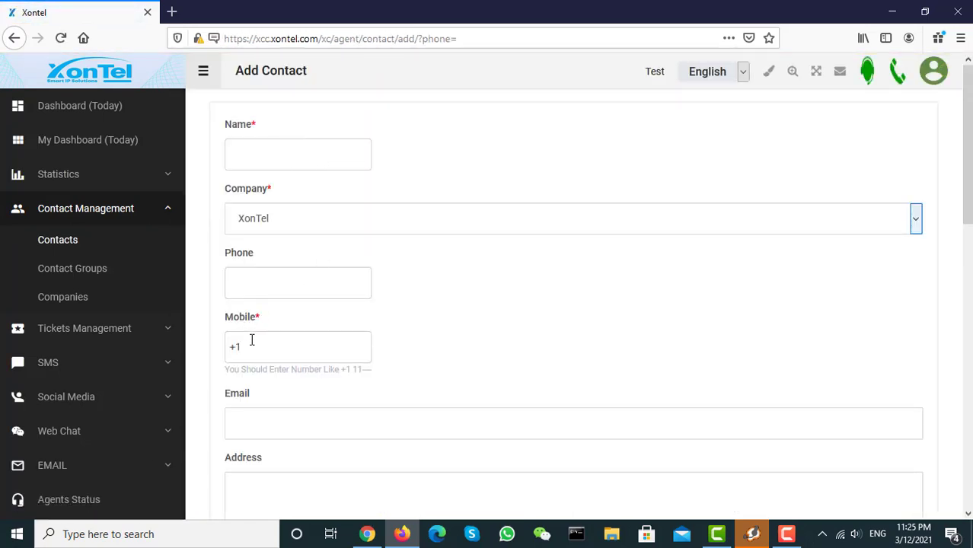
left_click(248, 344)
key("ctrl+a")
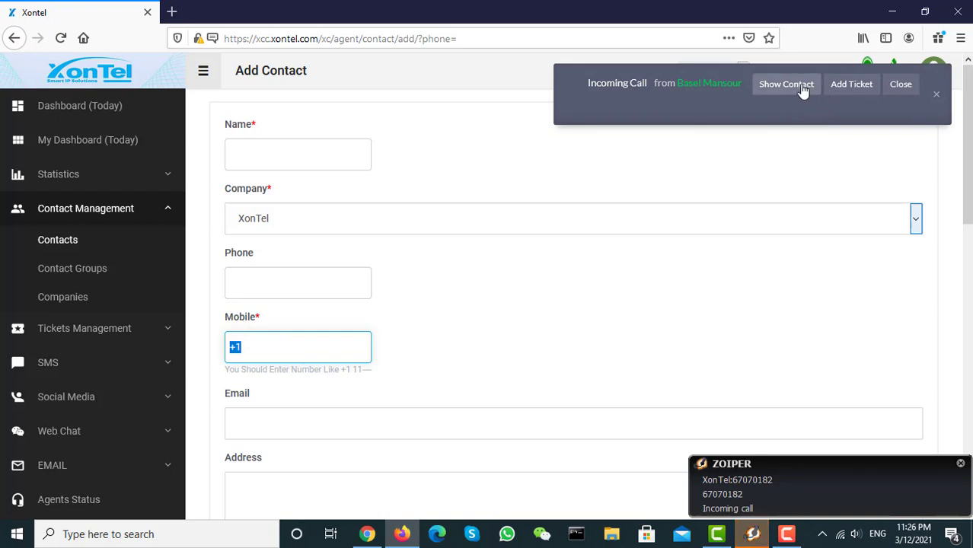
Step: Add a ticket from the incoming call notification and examine the ticket form, including the Contact Person field
left_click(840, 88)
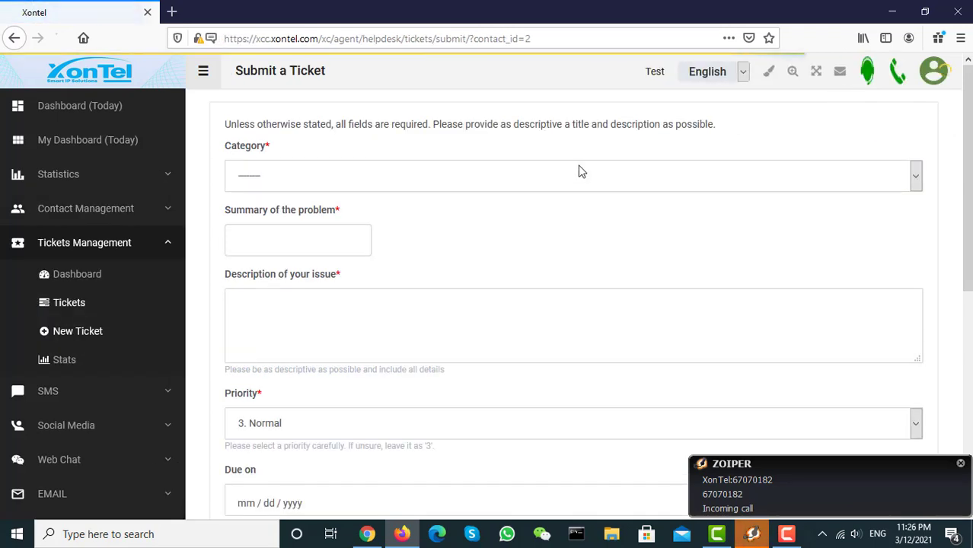
scroll(511, 236, "down", 5)
scroll(510, 230, "down", 3)
scroll(335, 259, "up", 3)
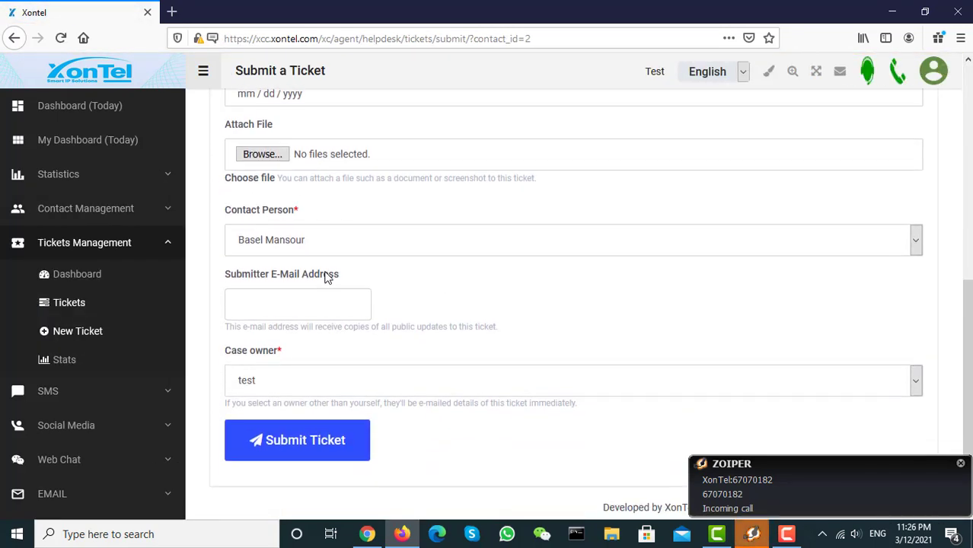
scroll(316, 293, "down", 3)
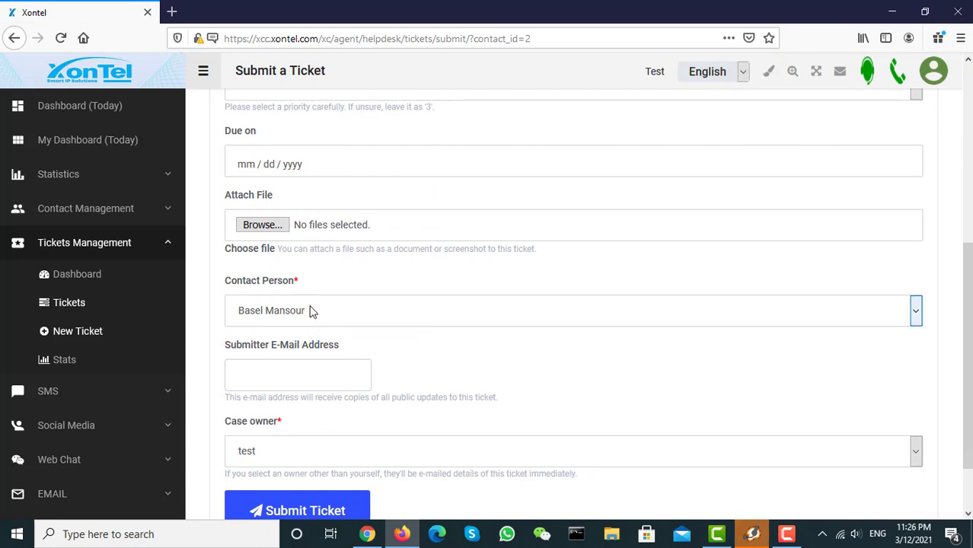
left_click(313, 311)
left_click(339, 316)
scroll(349, 315, "up", 5)
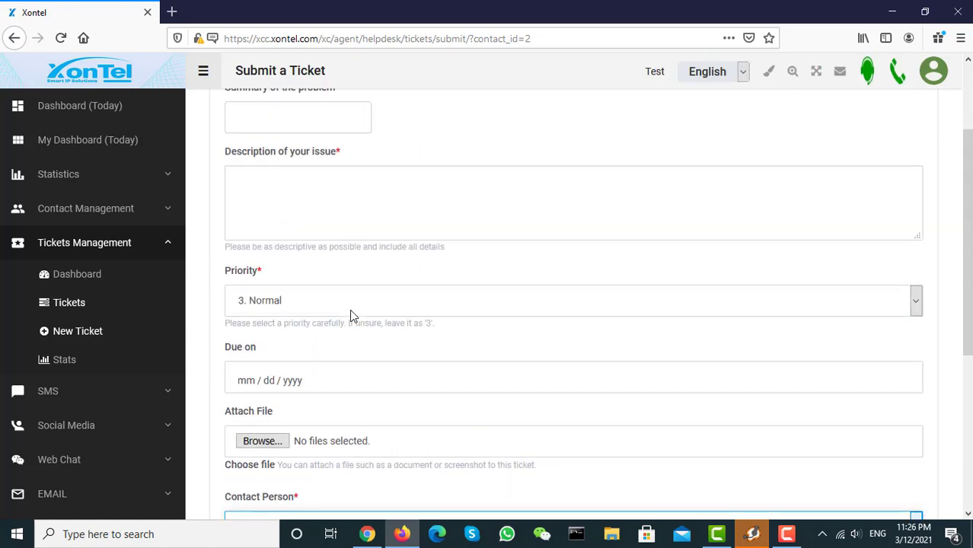
Step: Open a new contact form from the contacts list and review the available Company choices
left_click(124, 215)
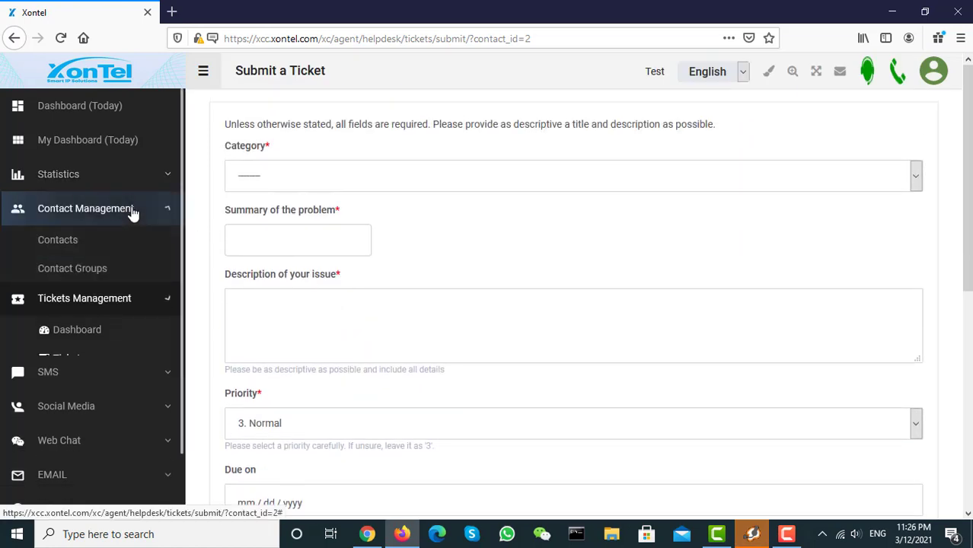
left_click(64, 245)
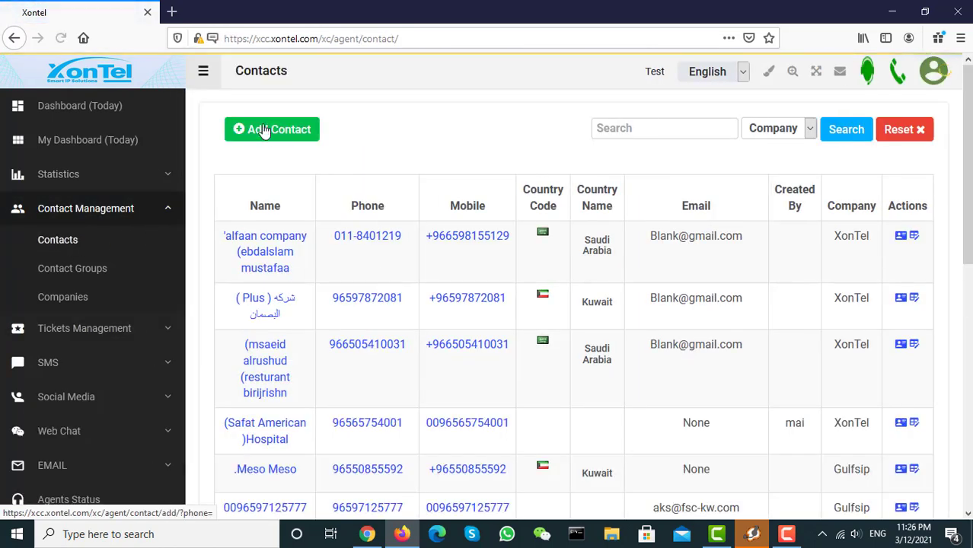
left_click(262, 133)
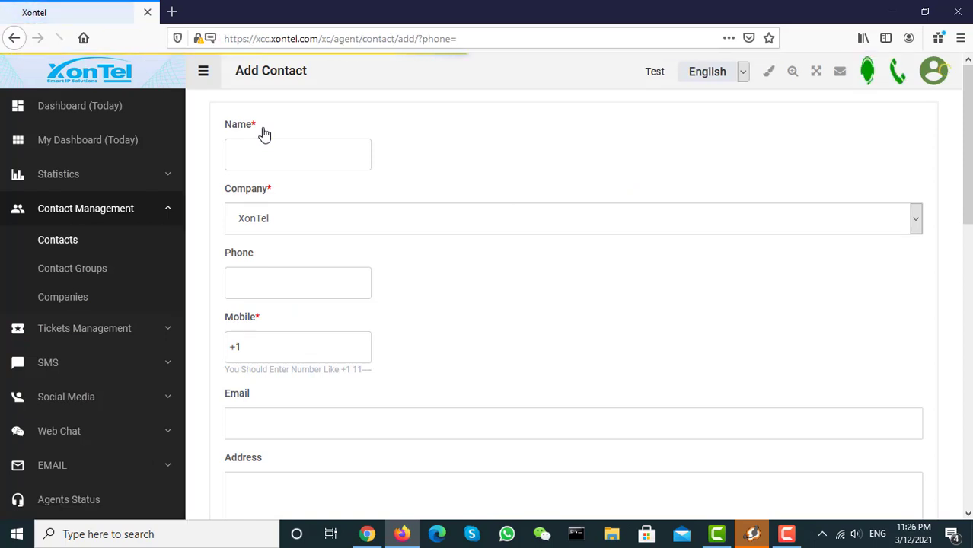
left_click(261, 148)
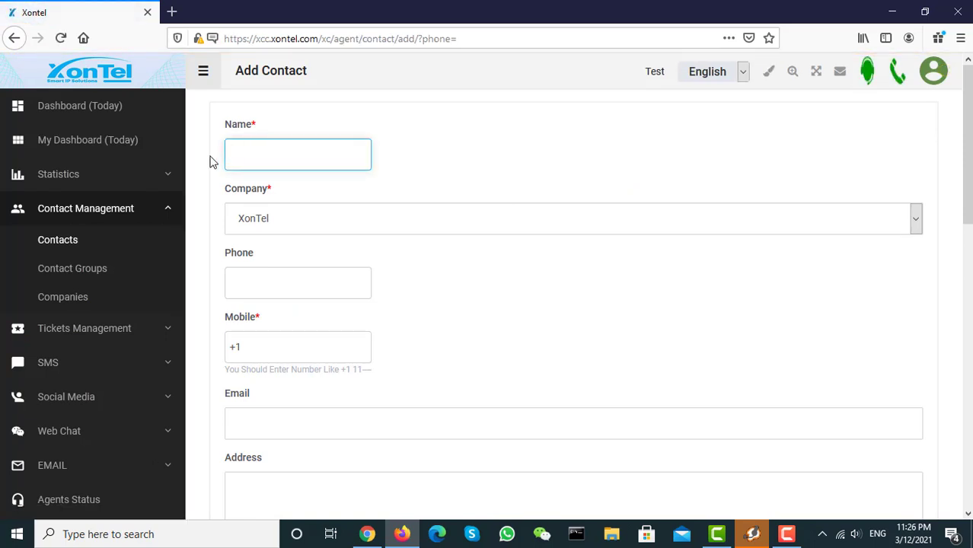
left_click(327, 213)
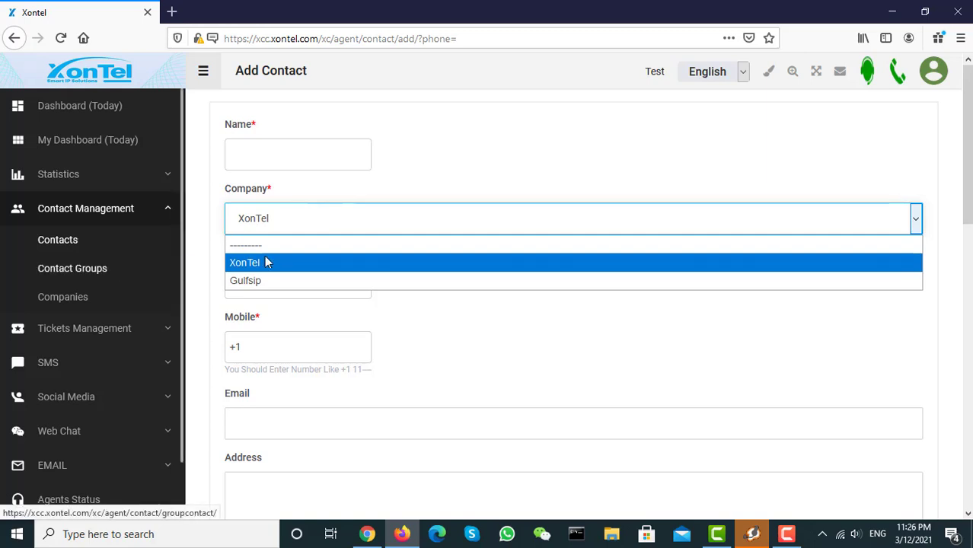
left_click(305, 227)
left_click(302, 224)
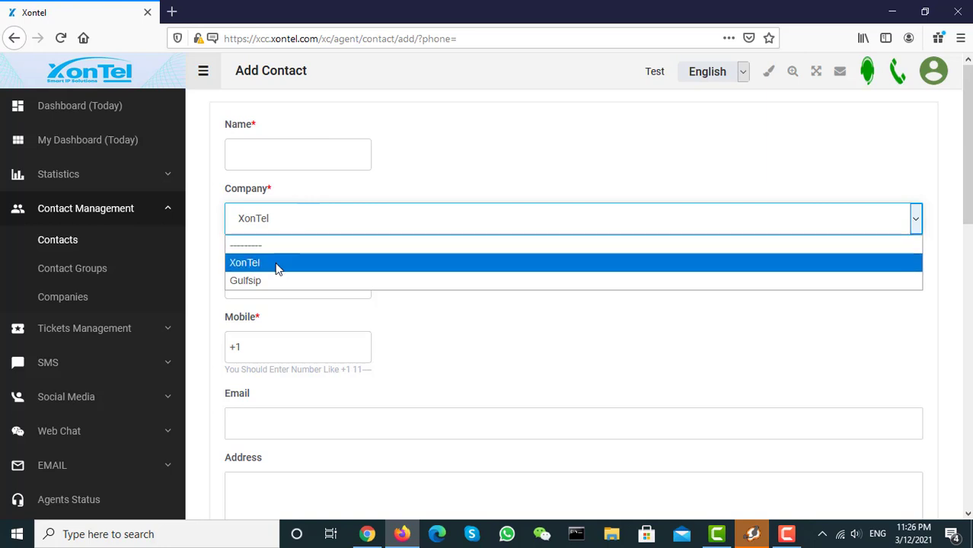
key("Down")
key("Up")
key("Up")
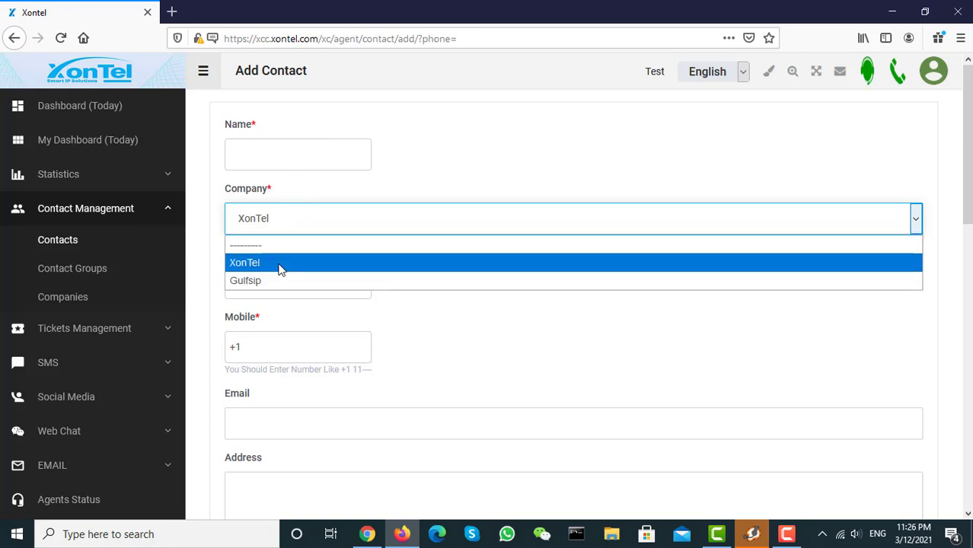
Step: Add a new company named test to the Companies list under Contact Management
left_click(85, 303)
left_click(84, 303)
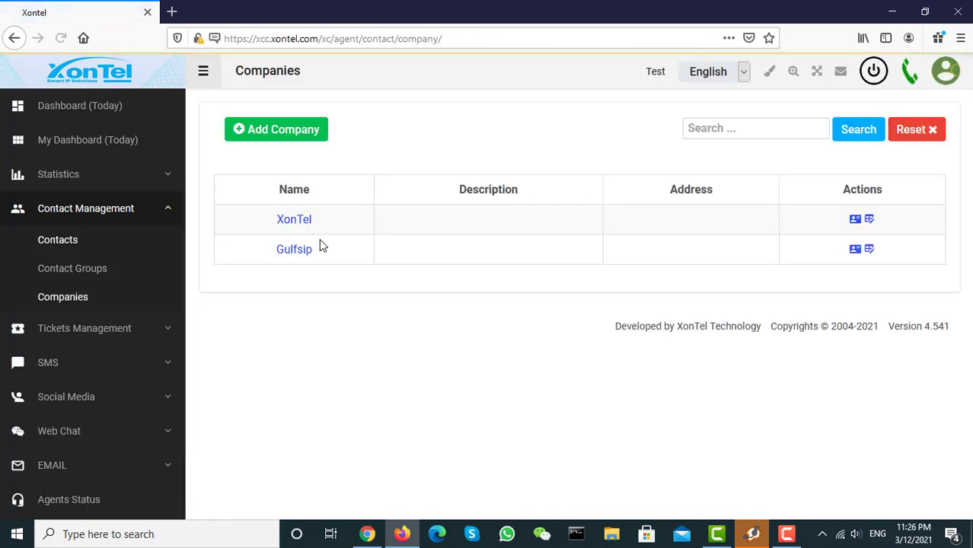
left_click(294, 136)
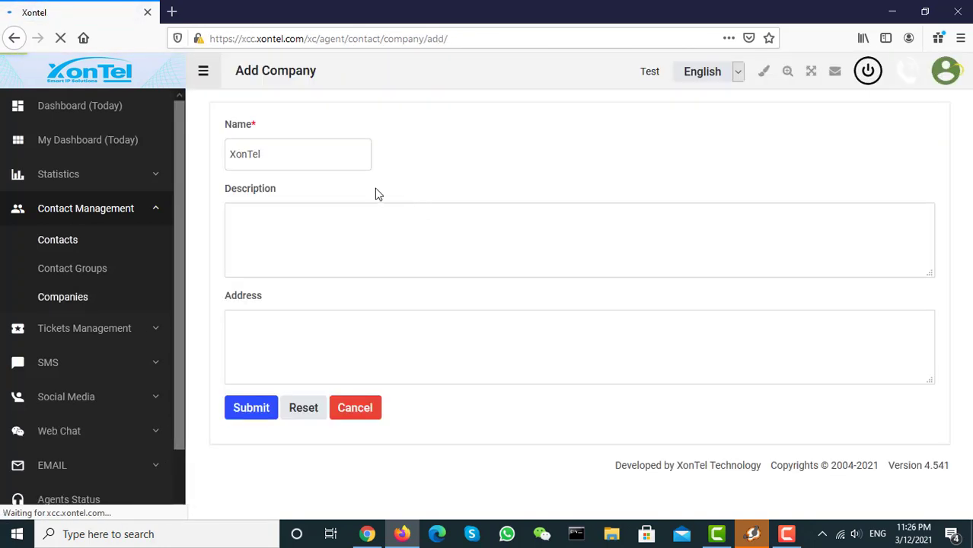
double_click(286, 164)
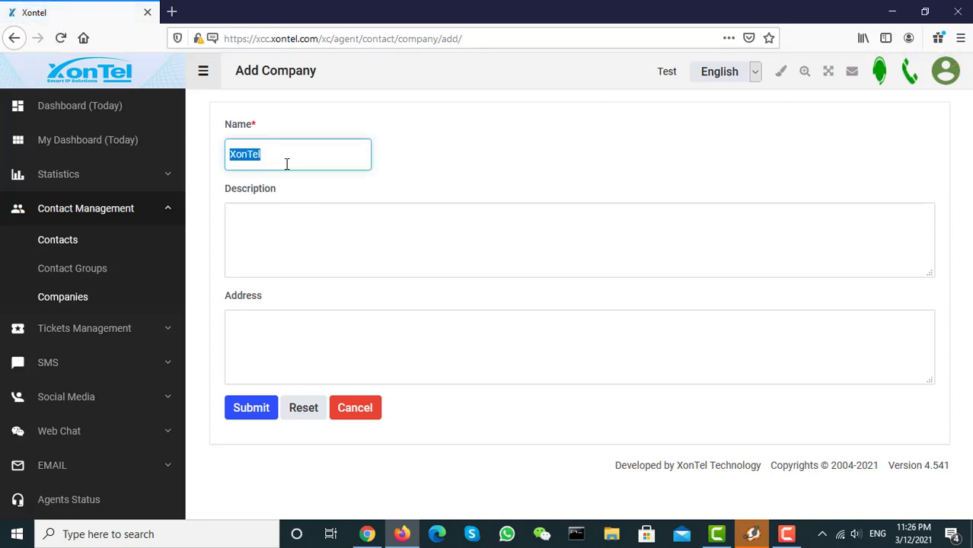
type("BB")
key("BackSpace")
key("BackSpace")
type("tes")
left_click(256, 408)
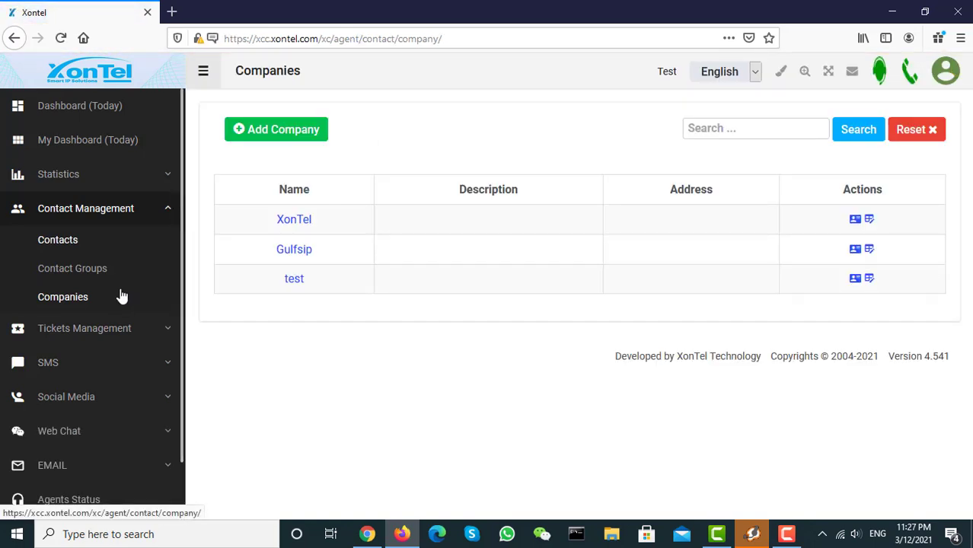
Step: Look up a contact's details by searching for the phone number, and return to Dashboard (Today)
left_click(64, 251)
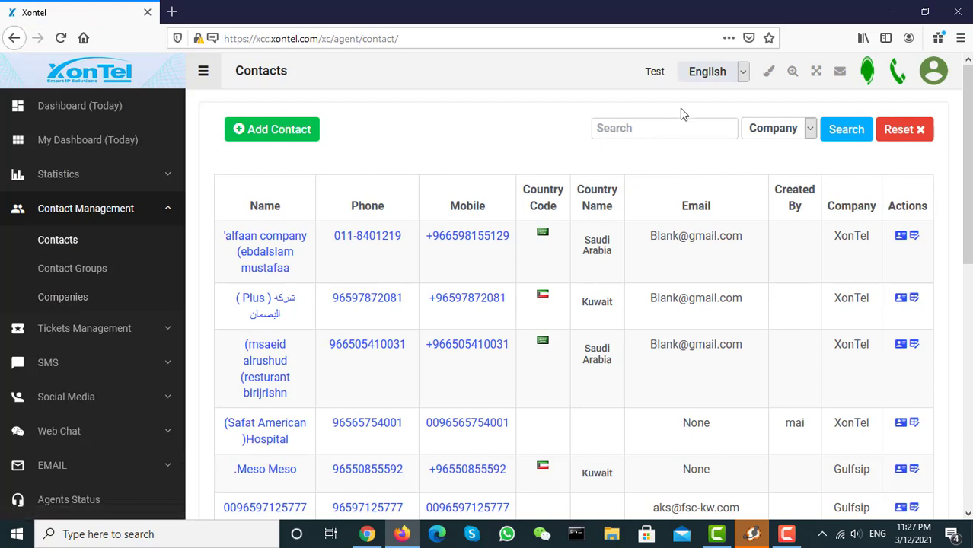
left_click(682, 133)
type("67070182")
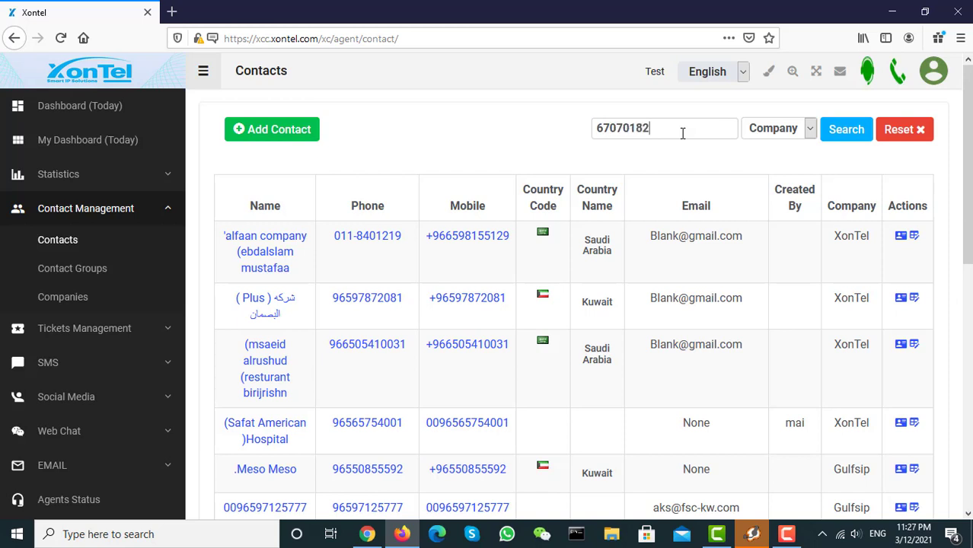
key("Return")
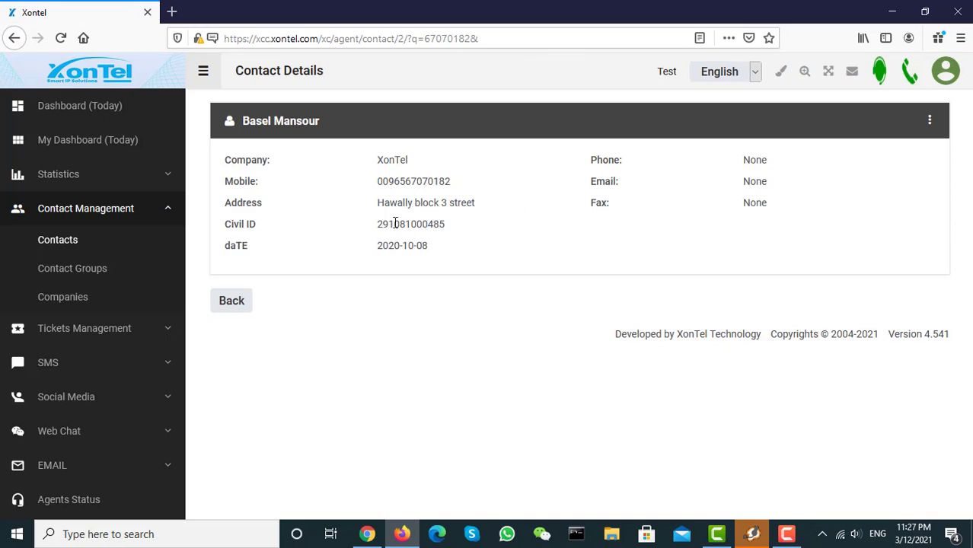
left_click(65, 246)
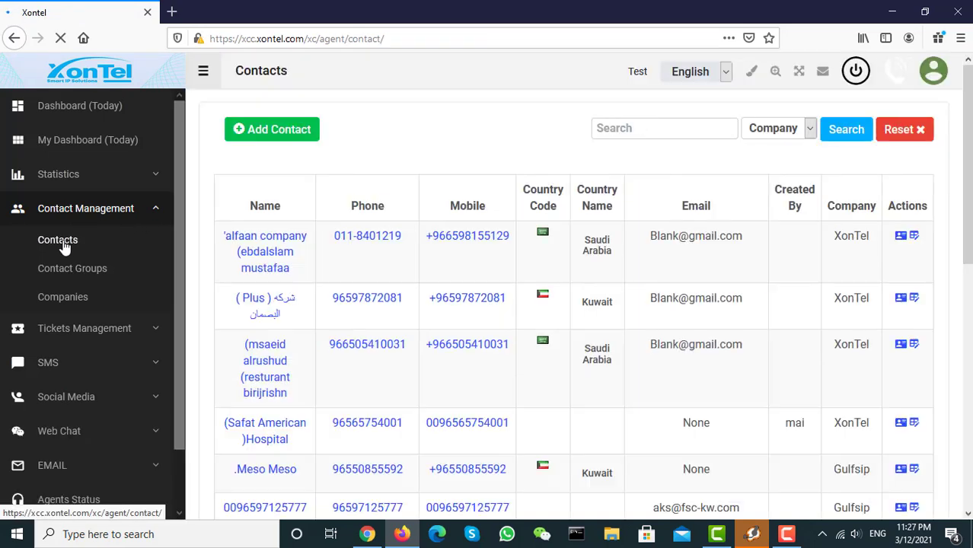
left_click(114, 122)
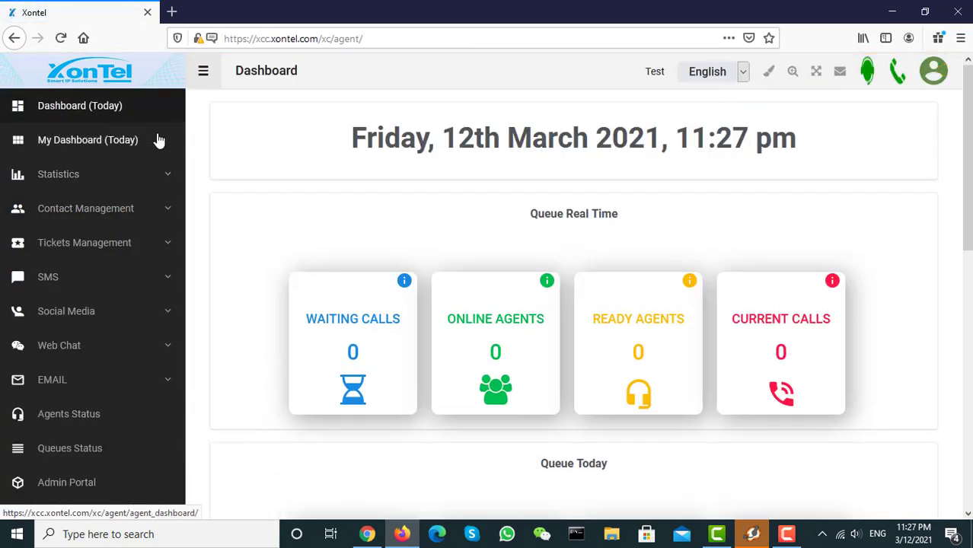